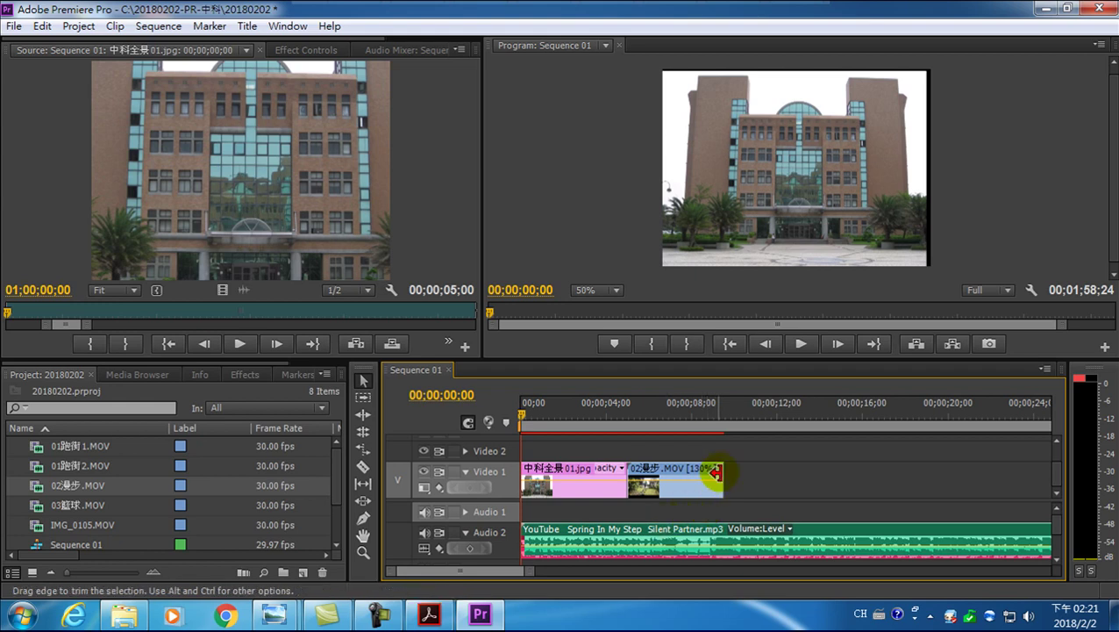
Start broadcasting the screen to the classroom and dismiss the screen resolution notification.
mouse_move(367, 26)
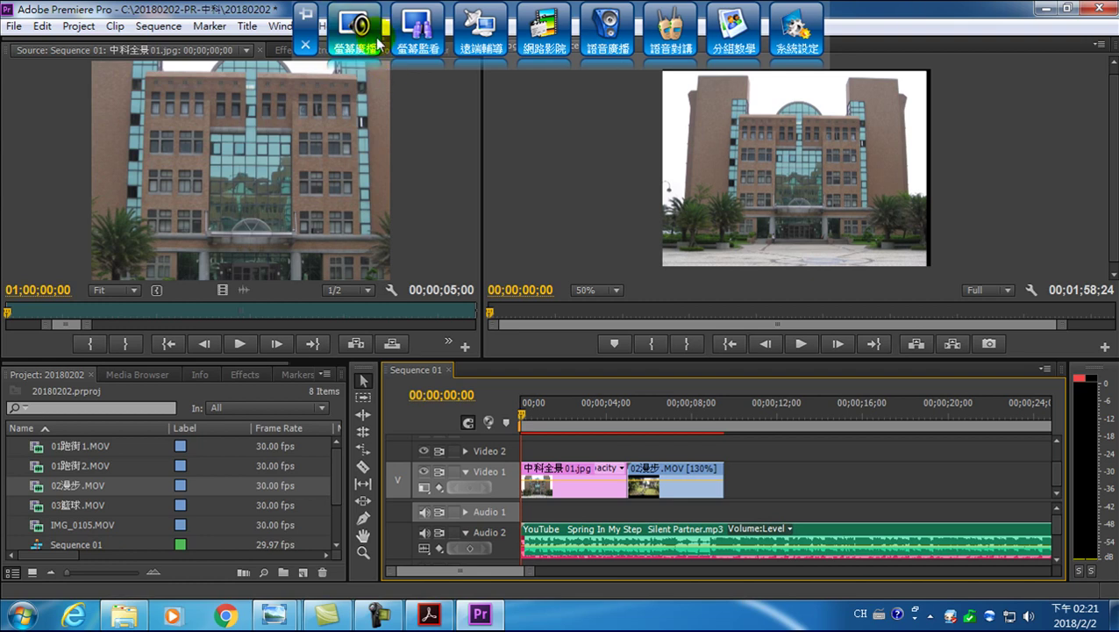
left_click(351, 46)
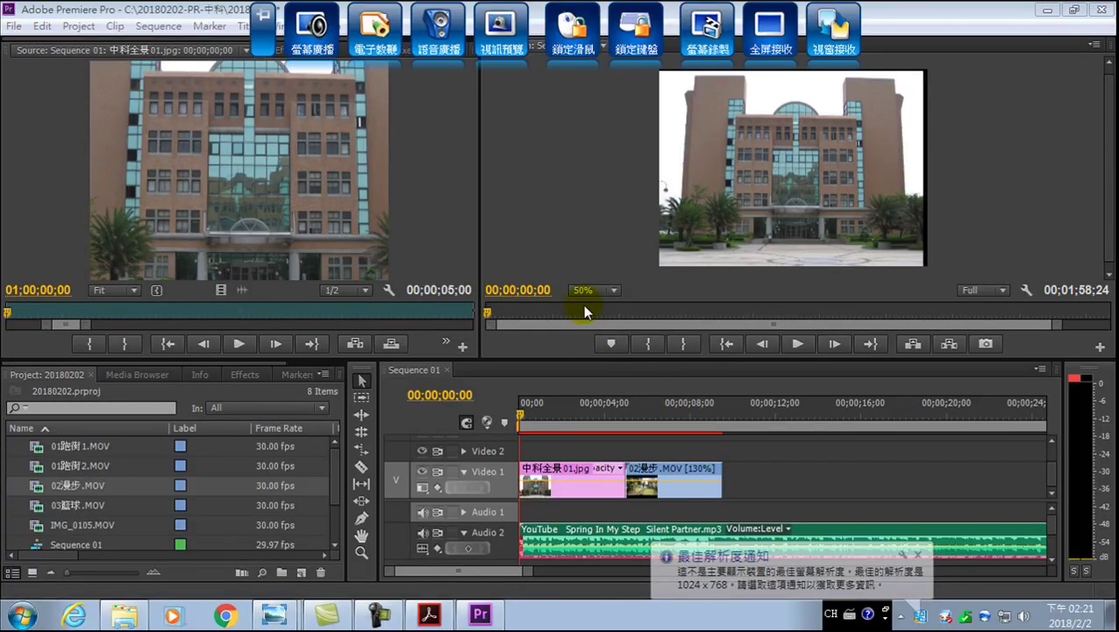
left_click(917, 554)
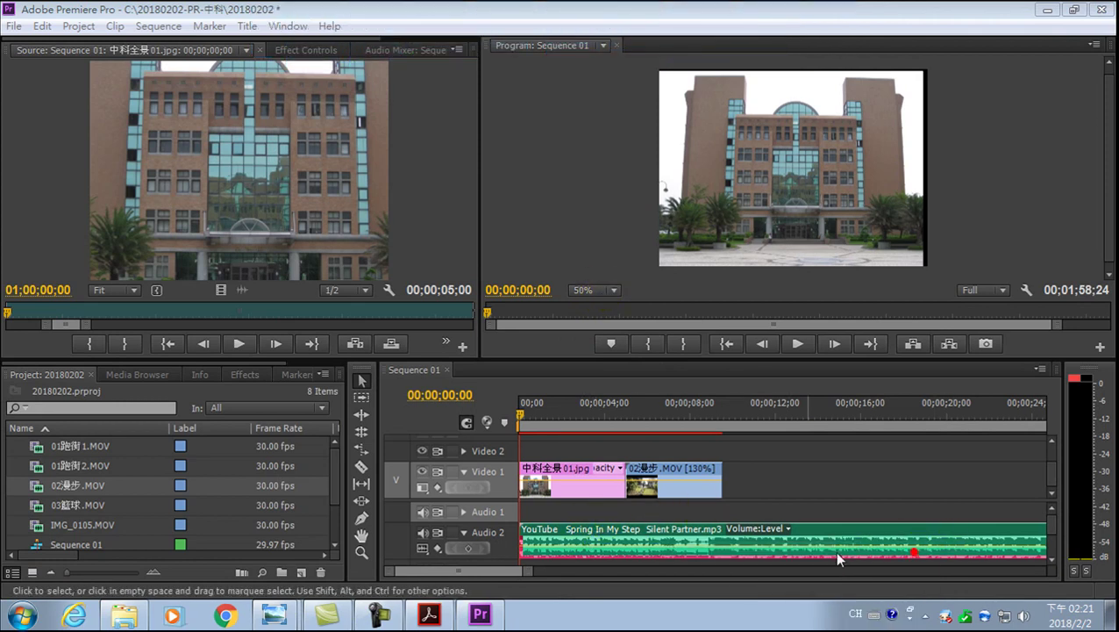
Play Sequence 01 from the start and stop at 00;00;05;07 on the walking video.
left_click(797, 343)
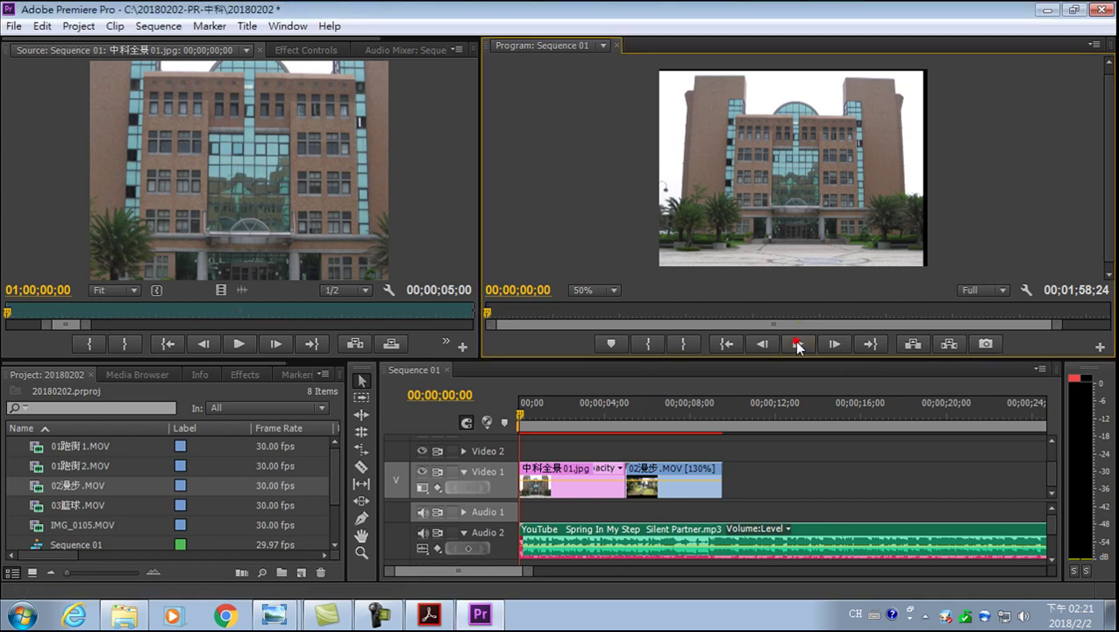
left_click(797, 343)
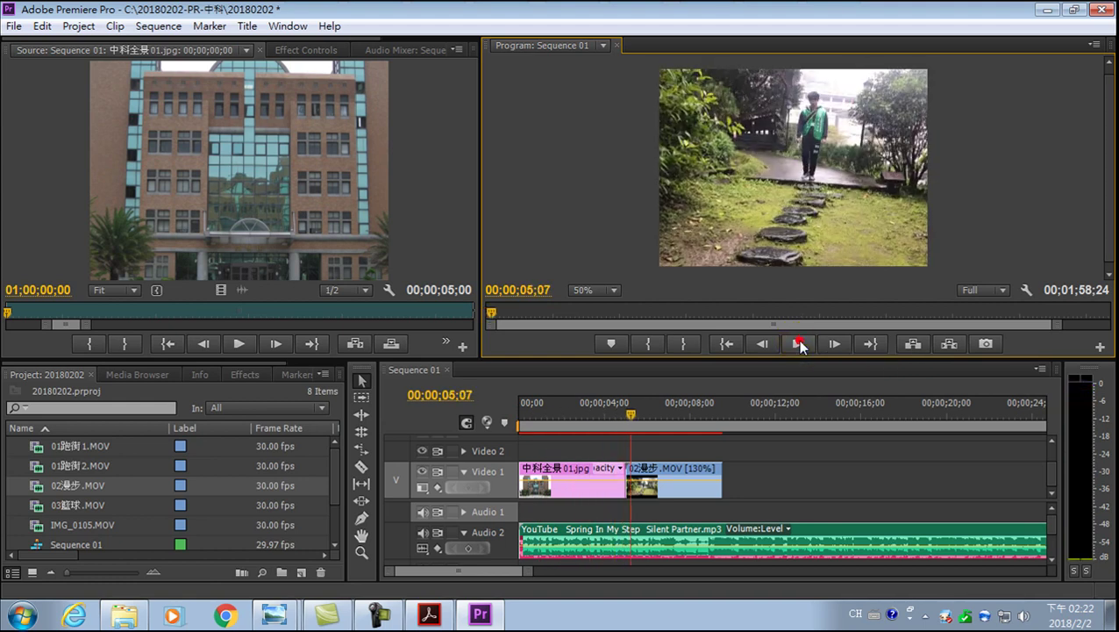
left_click(798, 340)
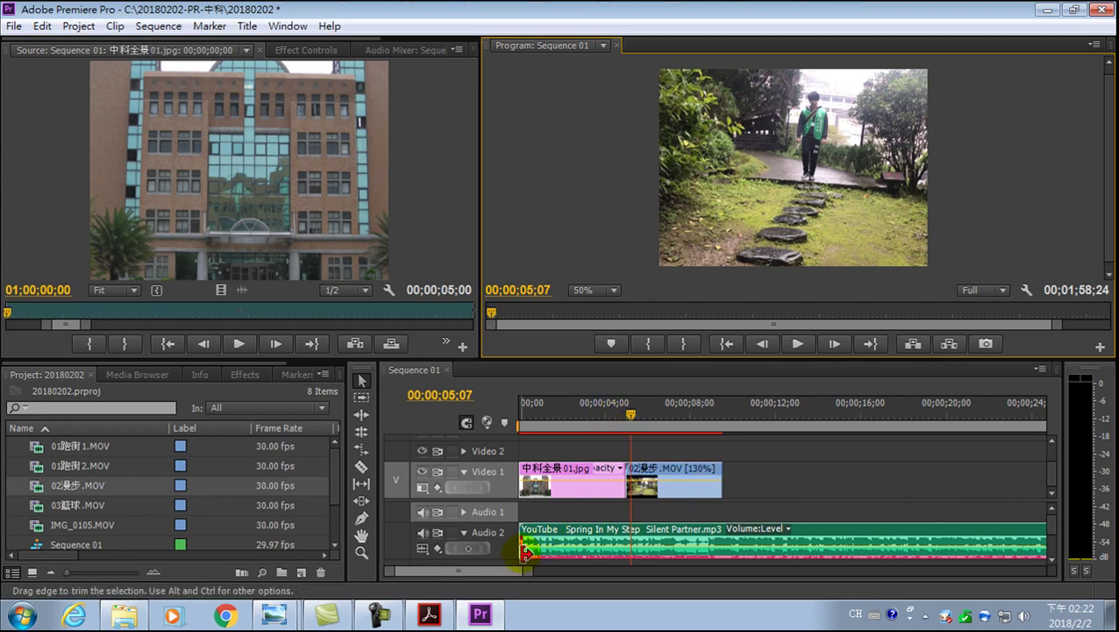
Return the playhead to 0, replay, and stop at 00;00;02;12 on the campus photo.
left_click_drag(629, 411, 582, 418)
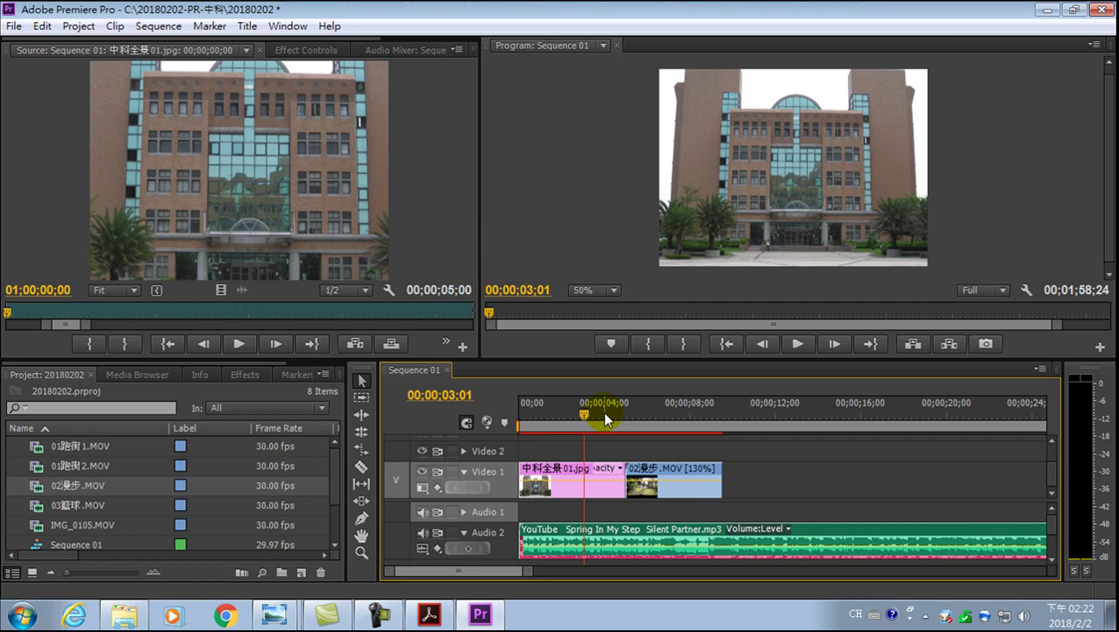
left_click_drag(604, 414, 518, 428)
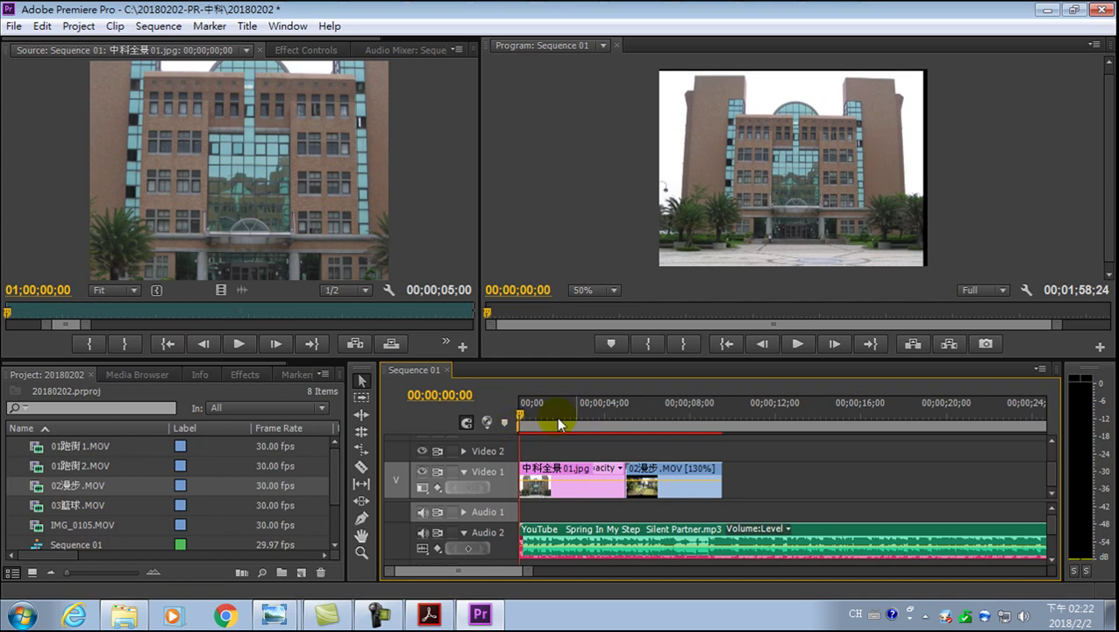
left_click(793, 343)
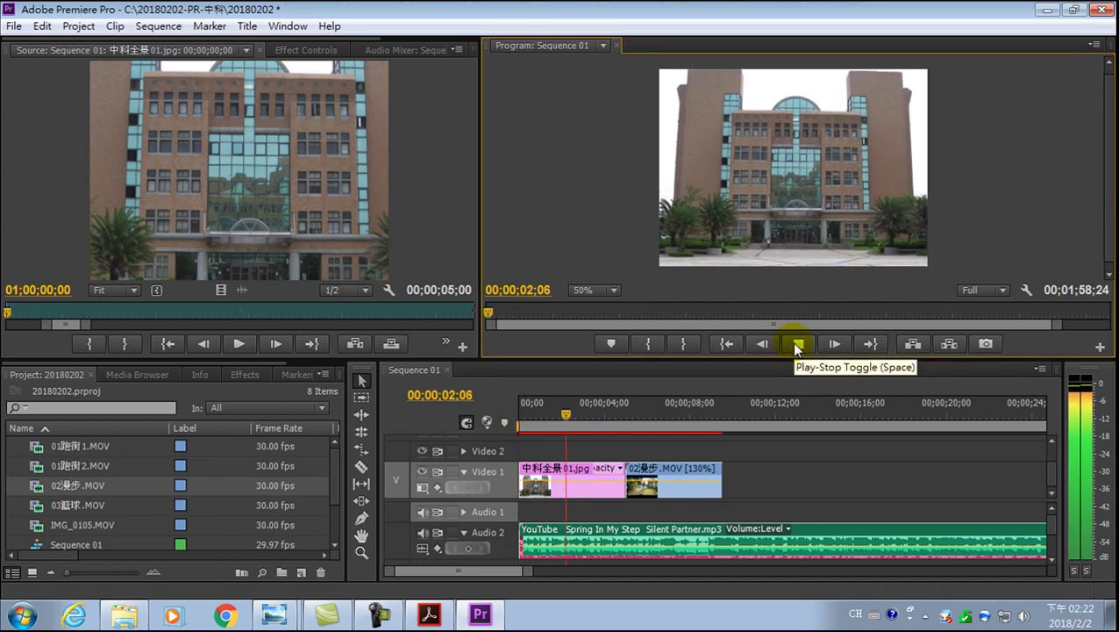
left_click(794, 343)
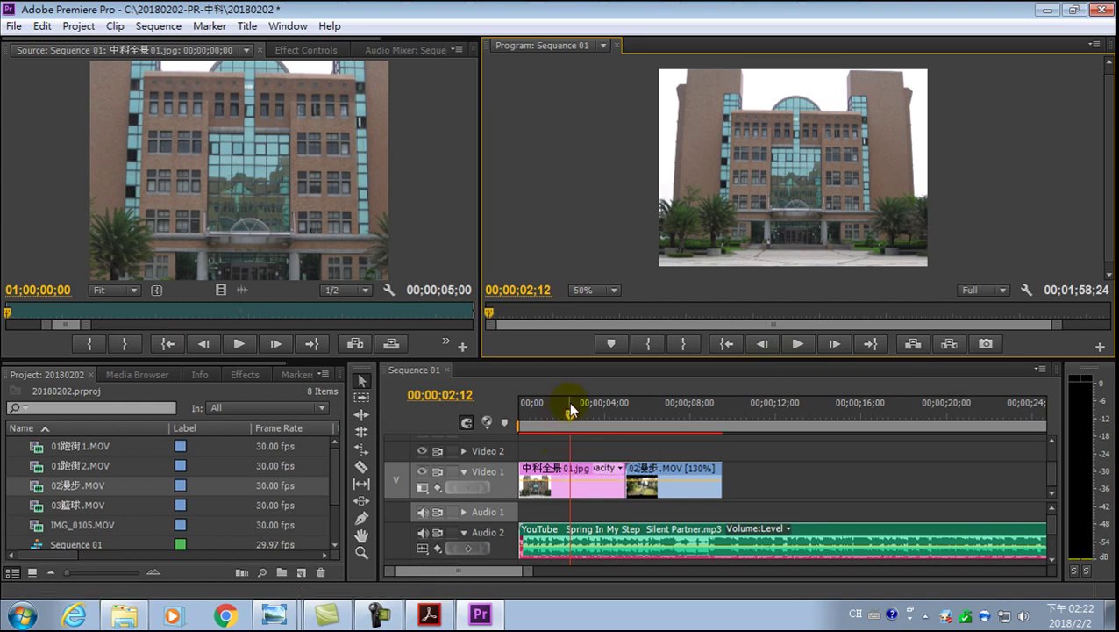
left_click(465, 530)
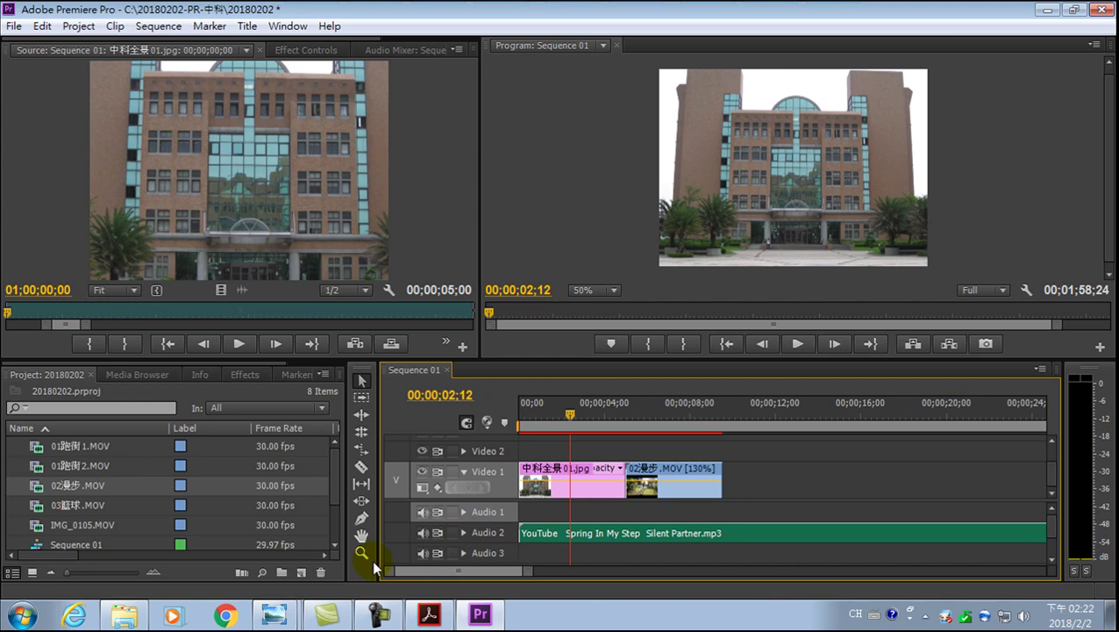
left_click(464, 532)
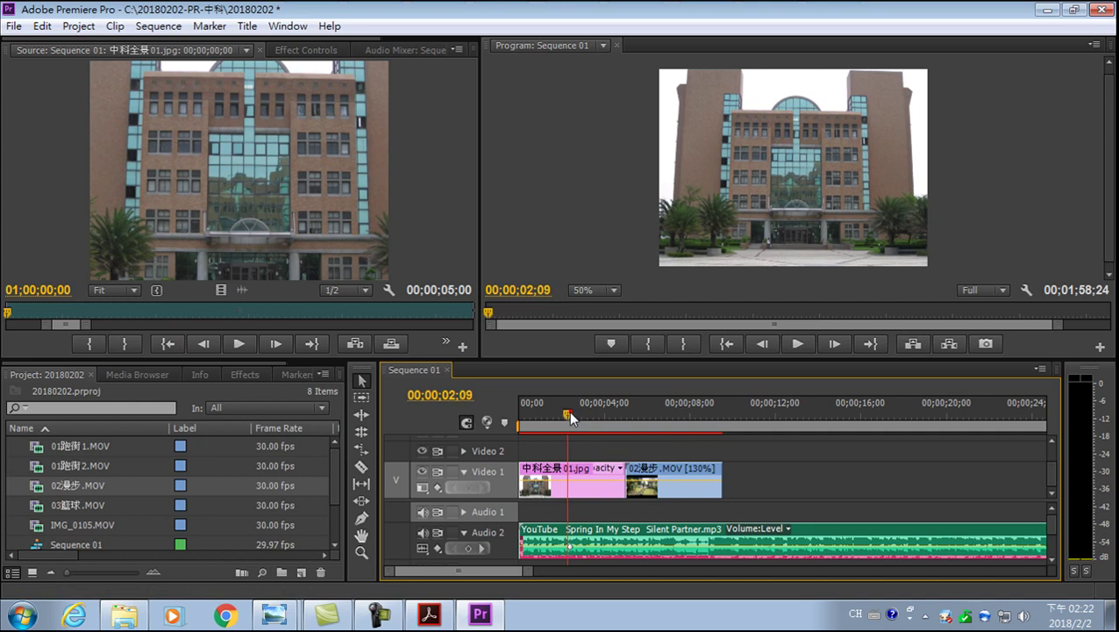
Drop the music's first Audio 2 volume keyframe to -∞ dB and add another keyframe near four seconds.
left_click_drag(568, 410, 511, 416)
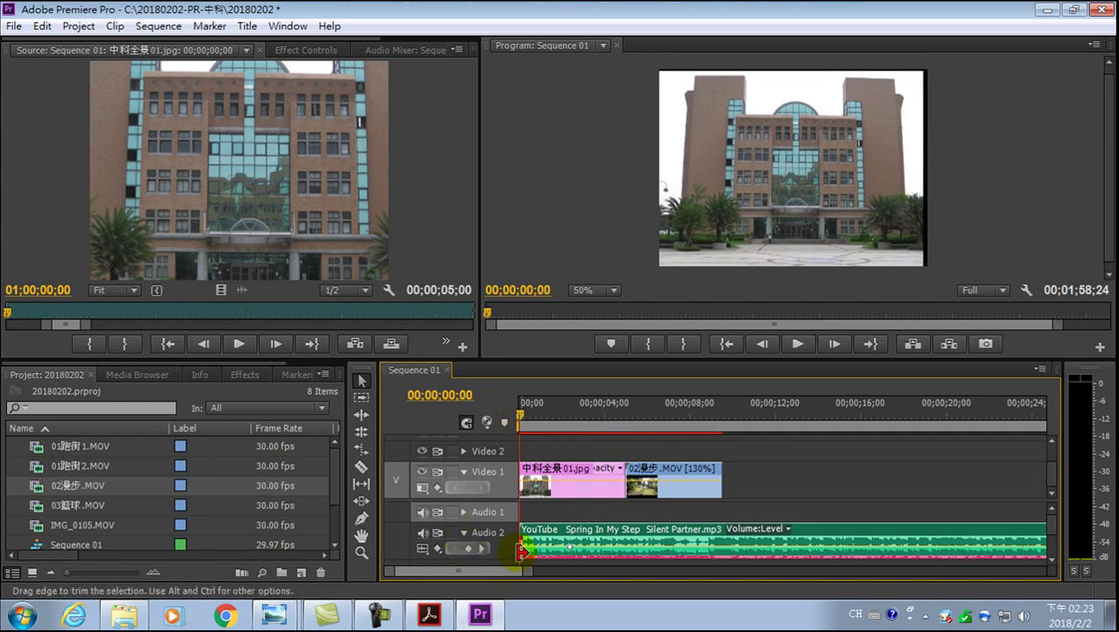
left_click_drag(521, 416, 609, 428)
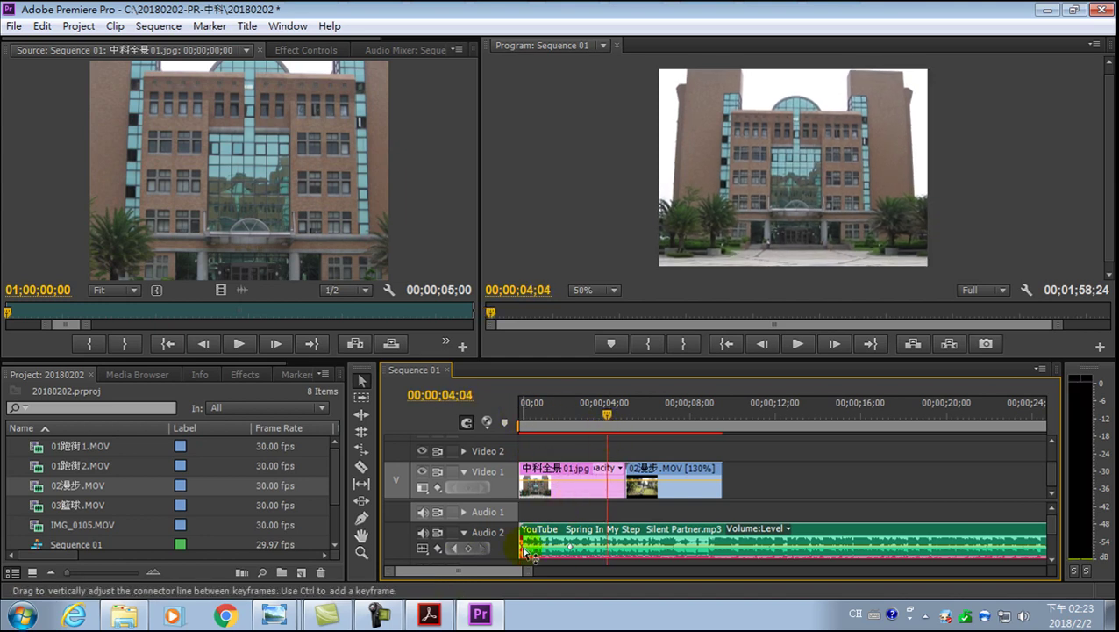
left_click_drag(524, 551, 517, 605)
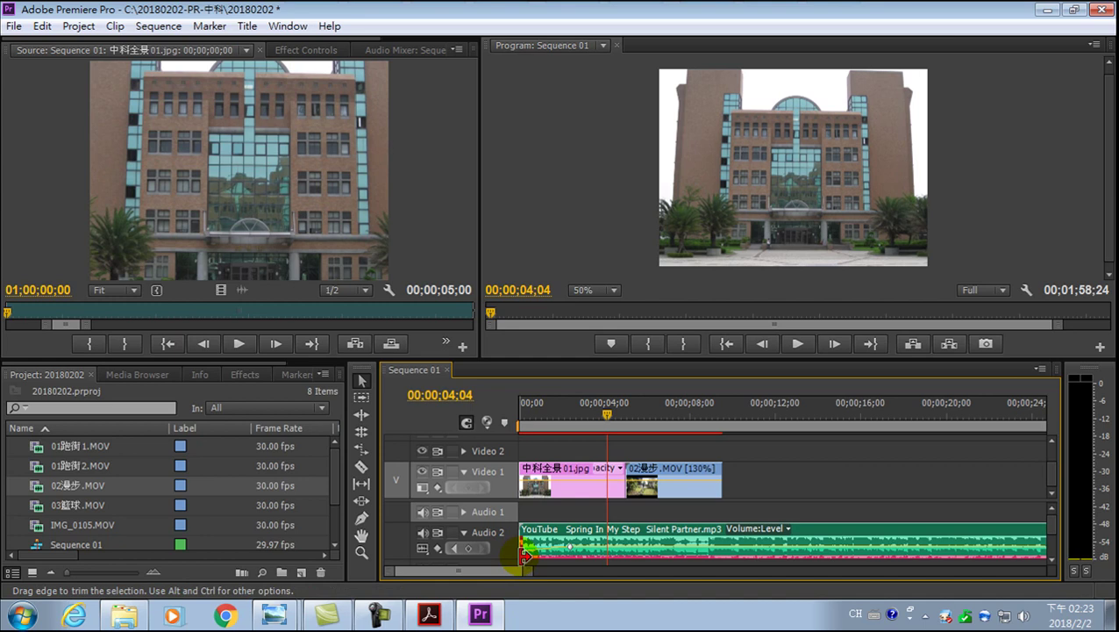
left_click(572, 545, "ctrl")
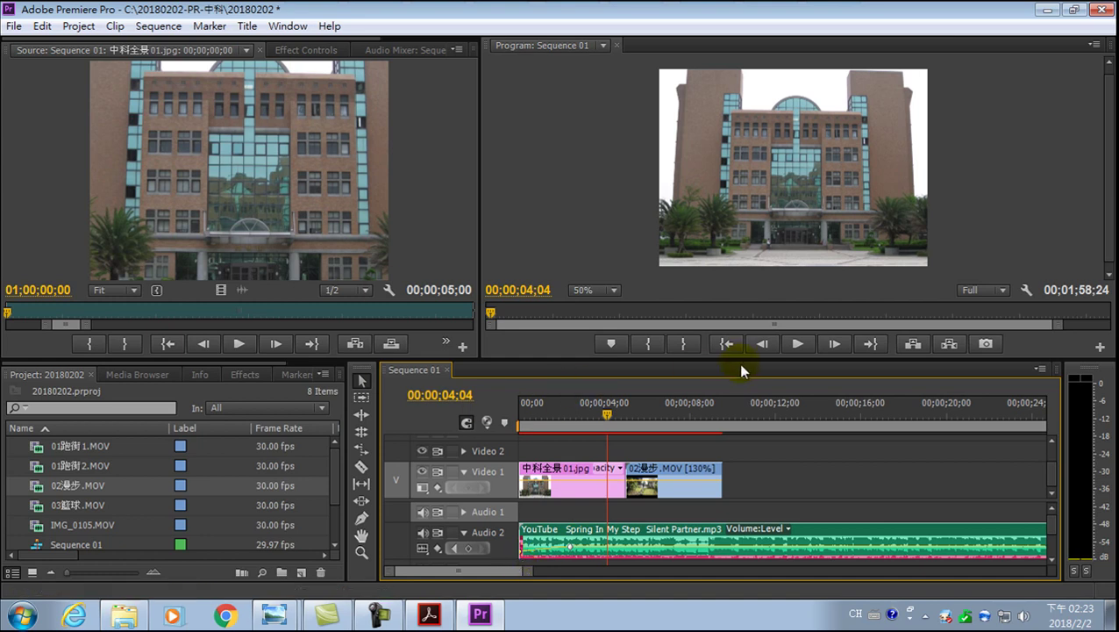
Preview the music fade-in twice from the sequence start, stopping at 00;00;04;11.
left_click_drag(612, 422, 502, 424)
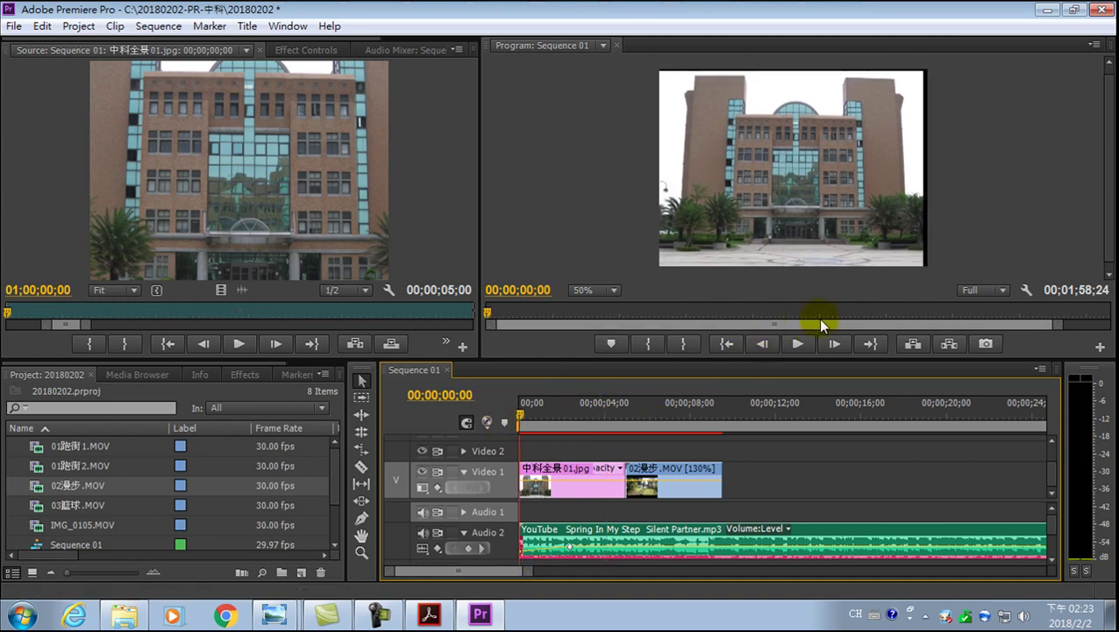
left_click(795, 344)
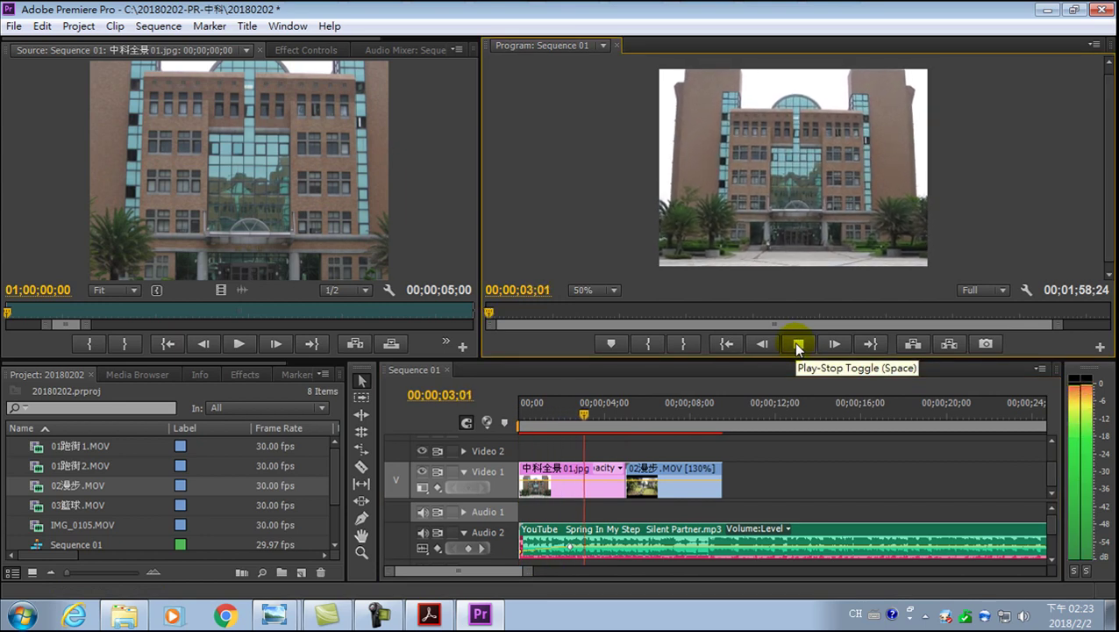
left_click(798, 343)
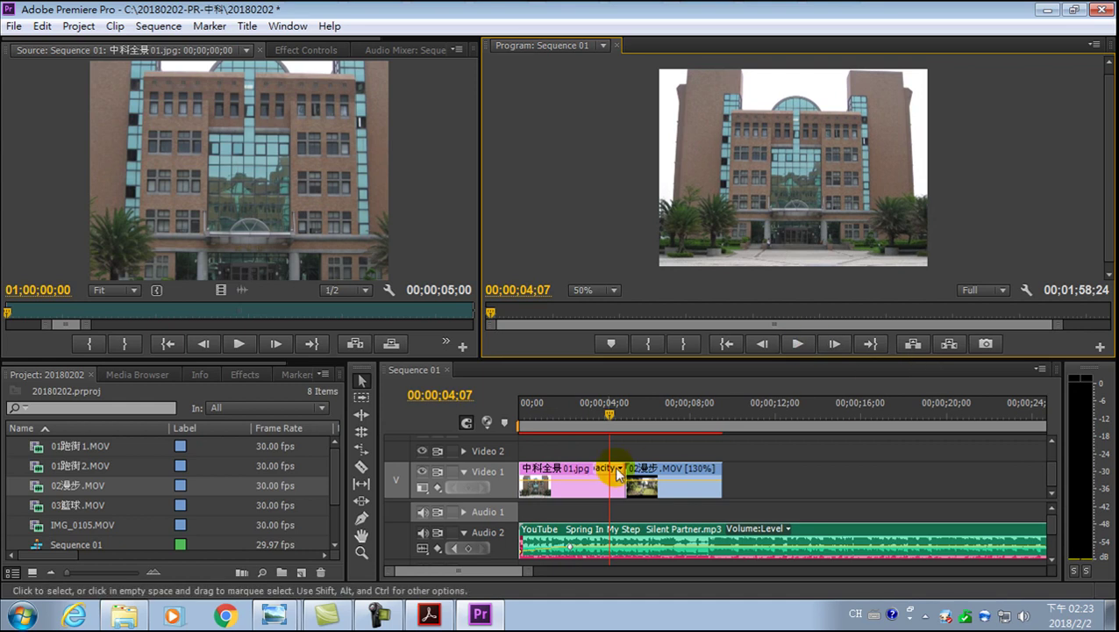
left_click_drag(610, 419, 511, 421)
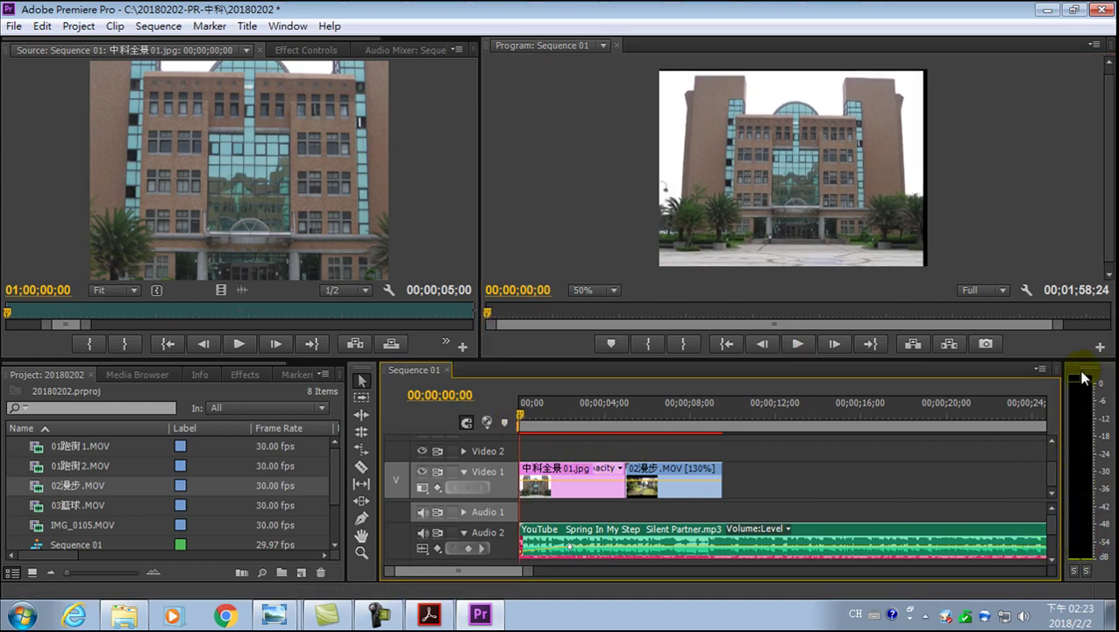
left_click(797, 344)
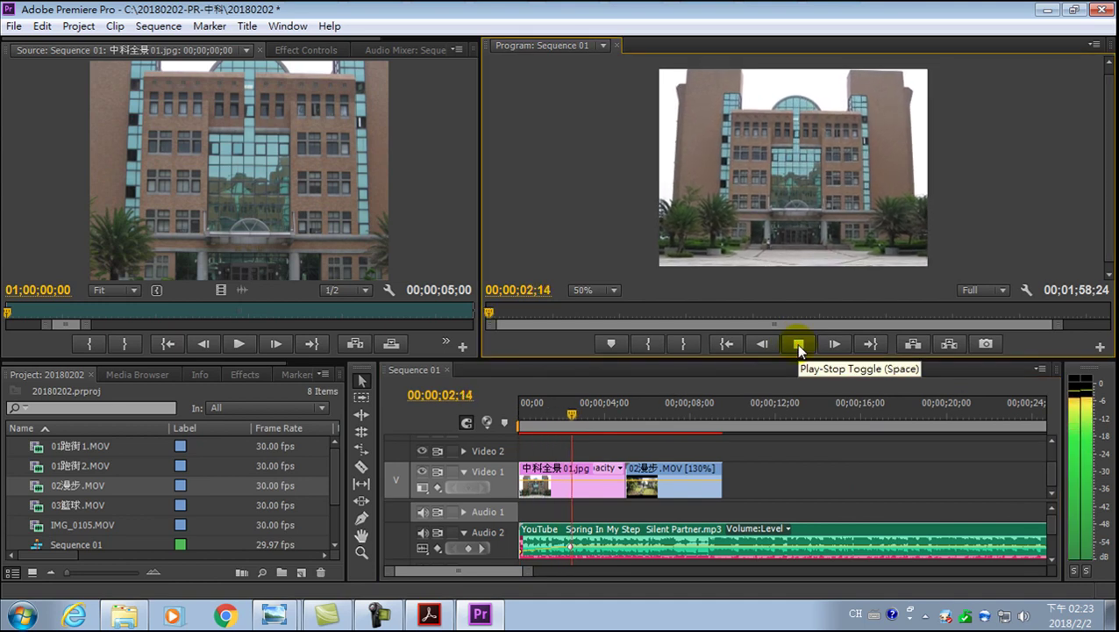
left_click(797, 344)
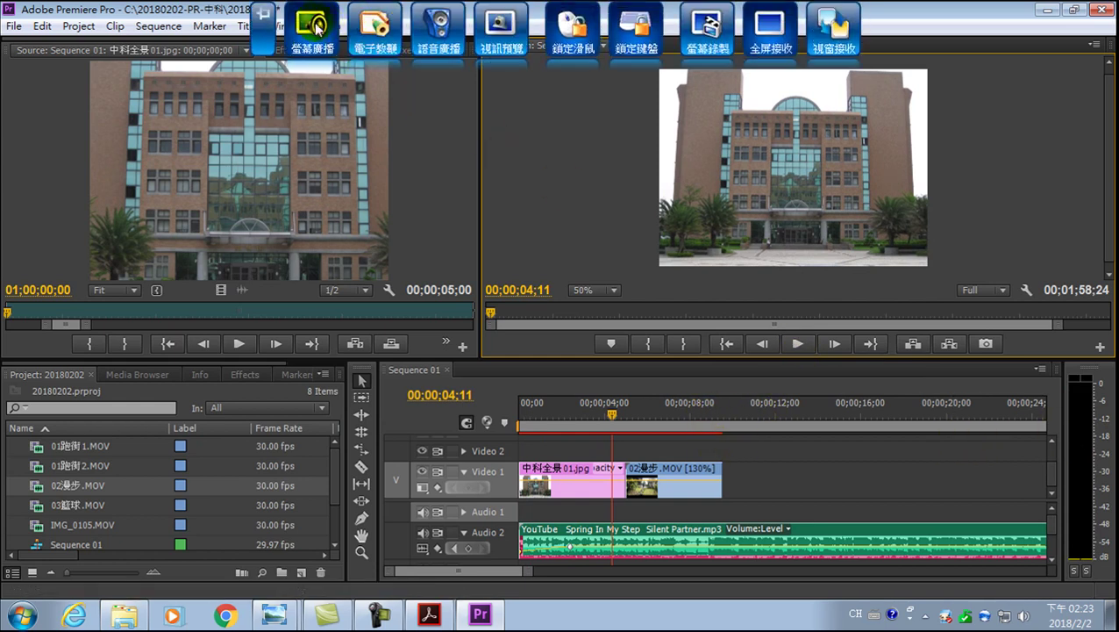
left_click(311, 29)
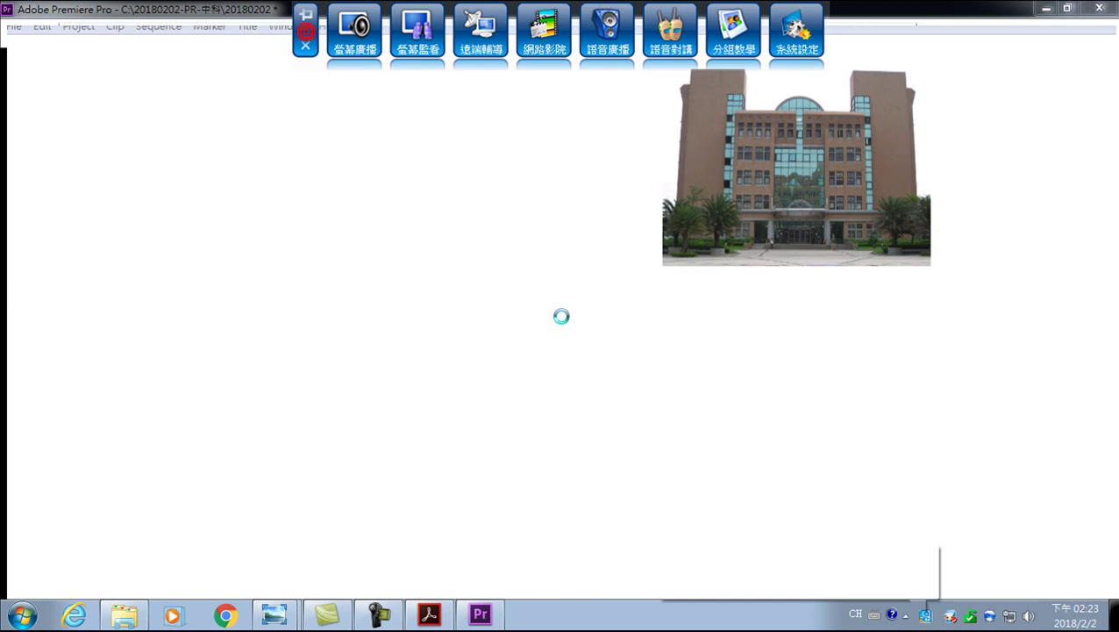